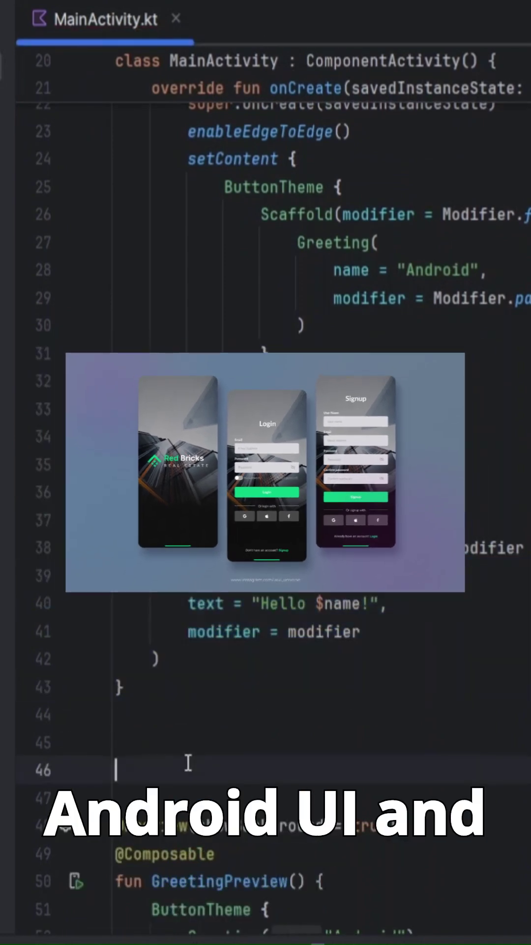
{"action": "type", "text": "Composable"}
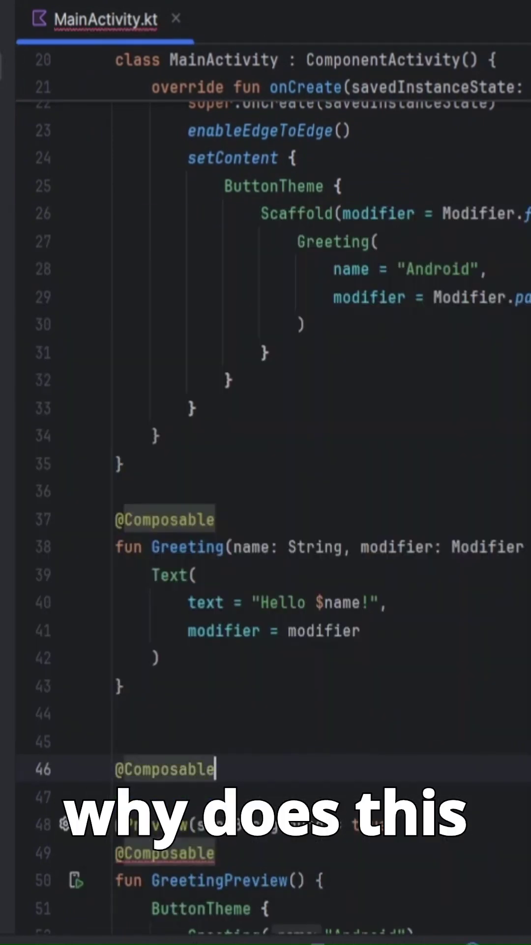
{"action": "key", "text": "Return"}
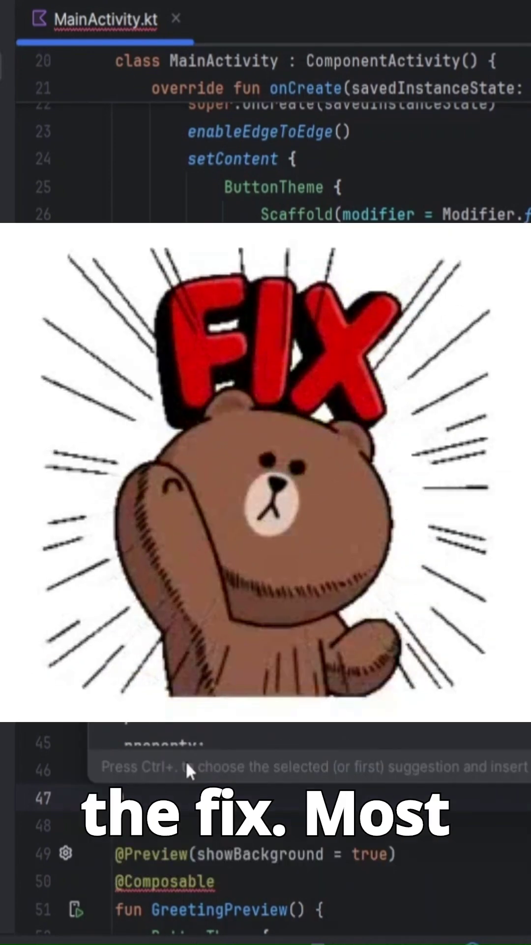
{"action": "left_click", "coordinate": [151, 744]}
{"action": "type", "text": "@"}
{"action": "key", "text": "Return"}
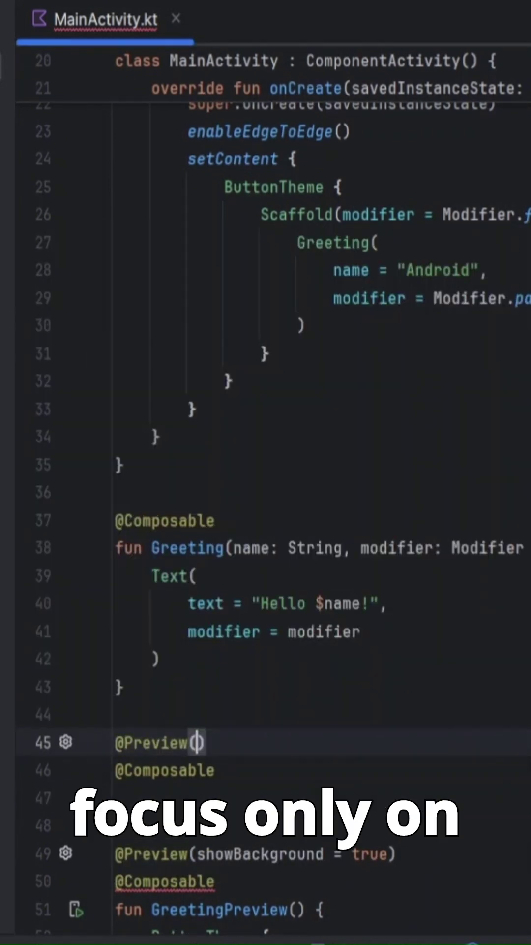
{"action": "type", "text": "showBackground = true"}
{"action": "left_click", "coordinate": [155, 797]}
{"action": "type", "text": "fun"}
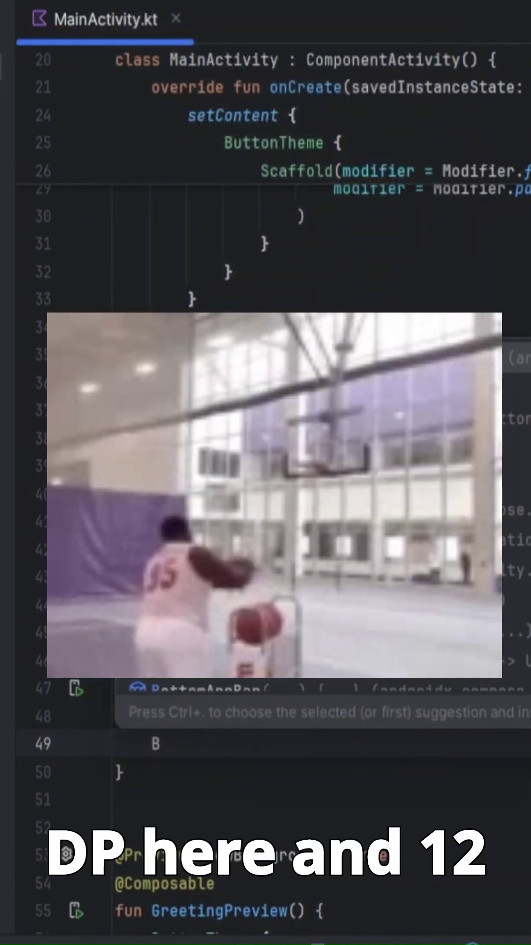
{"action": "type", "text": "utton1"}
Step: Insert a Button call in Button1 with Text("Hello") in its content block
{"action": "key", "text": "Return"}
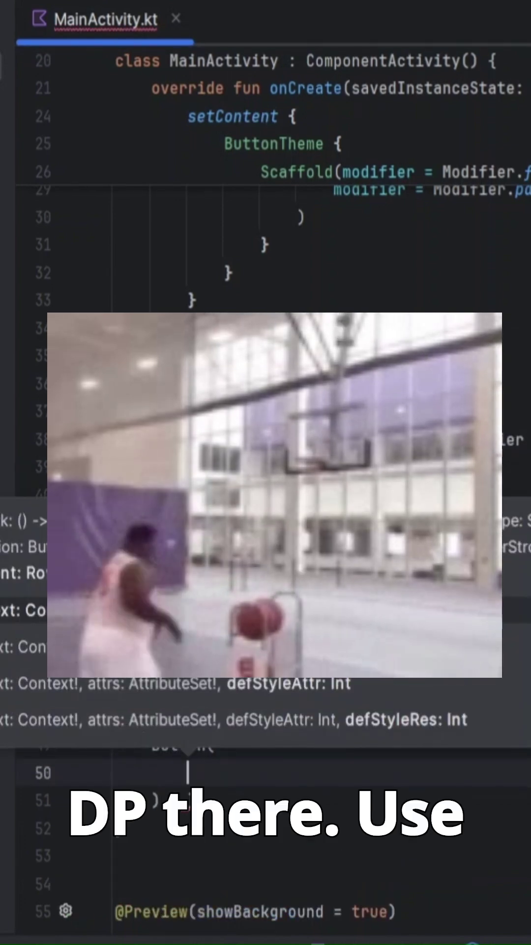
{"action": "key", "text": "Return"}
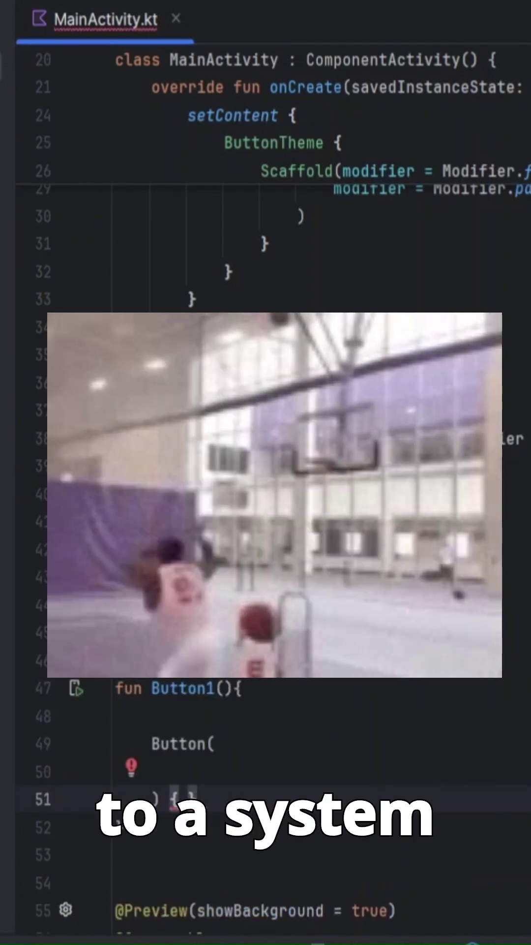
{"action": "key", "text": "Return"}
{"action": "type", "text": "Text"}
{"action": "key", "text": "Return"}
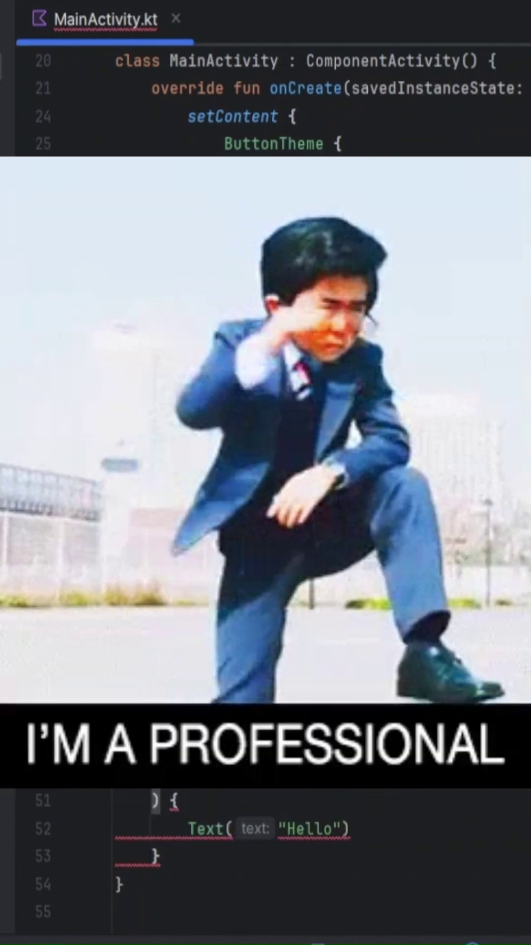
{"action": "type", "text": "onClick = {"}
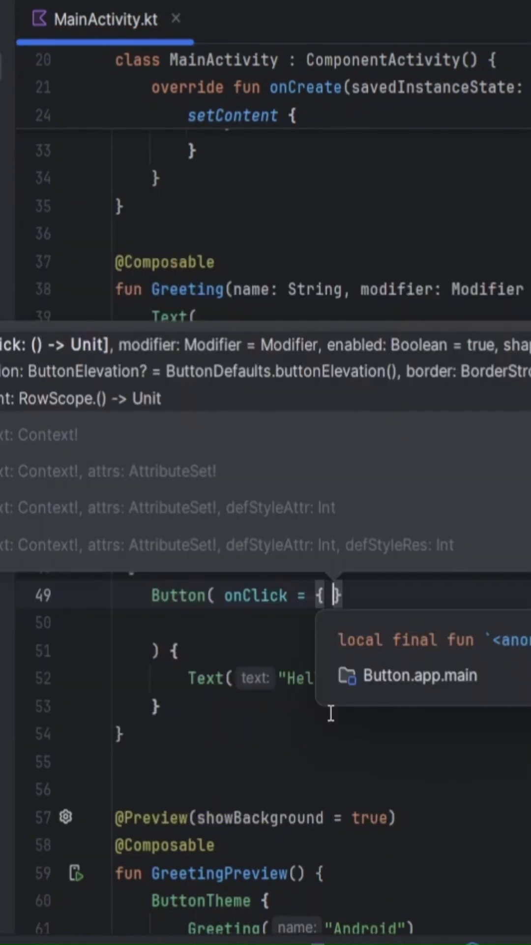
Step: Dismiss the suggestion popups by clicking past the Button's closing brace
{"action": "left_click", "coordinate": [435, 740]}
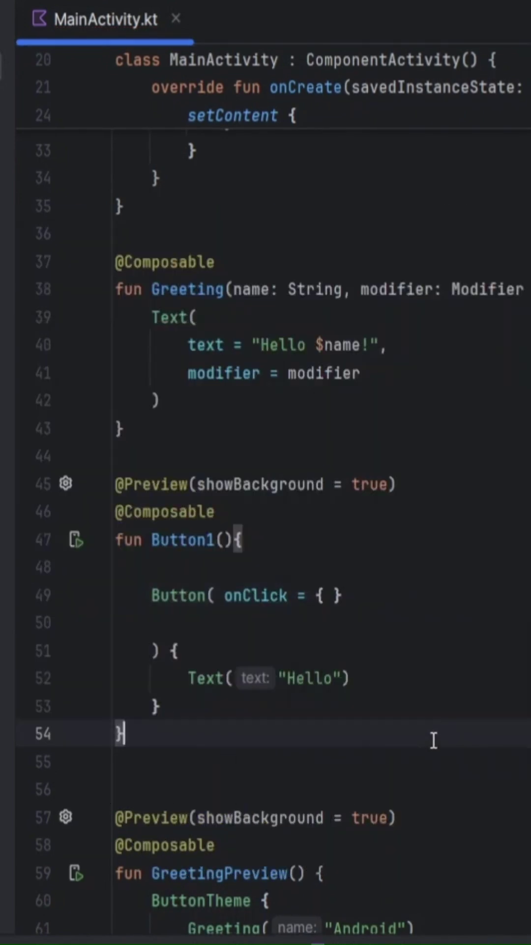